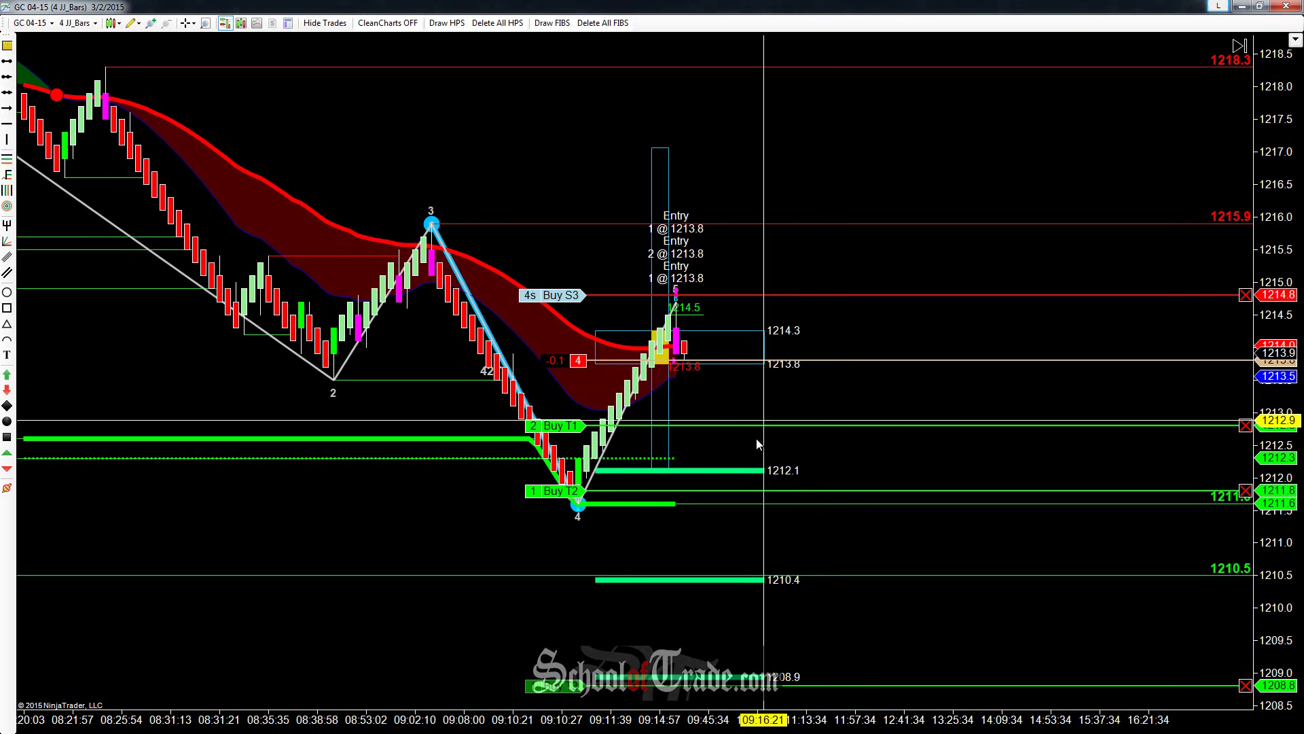
Step: Move the profit target orders so that T1 and T3 sit at 1212.5 and T2 at 1210.6
middle_click(769, 430)
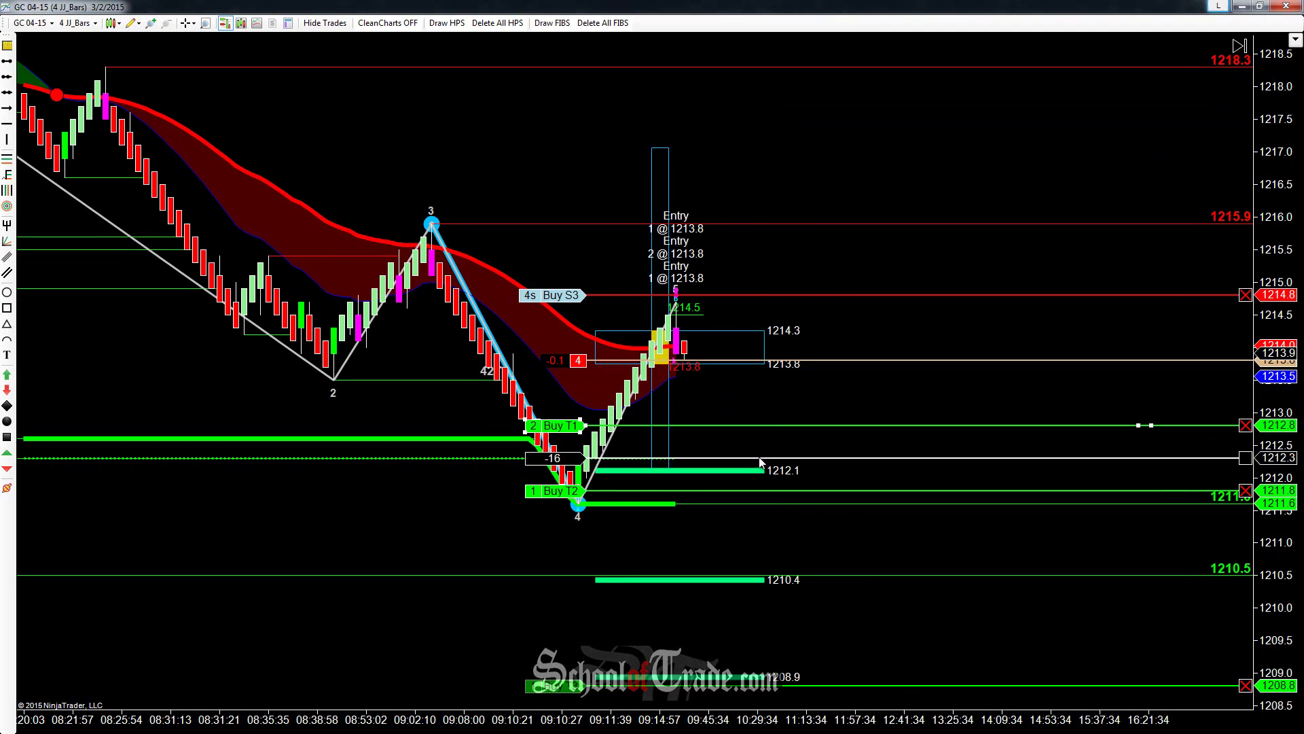
left_click(767, 445)
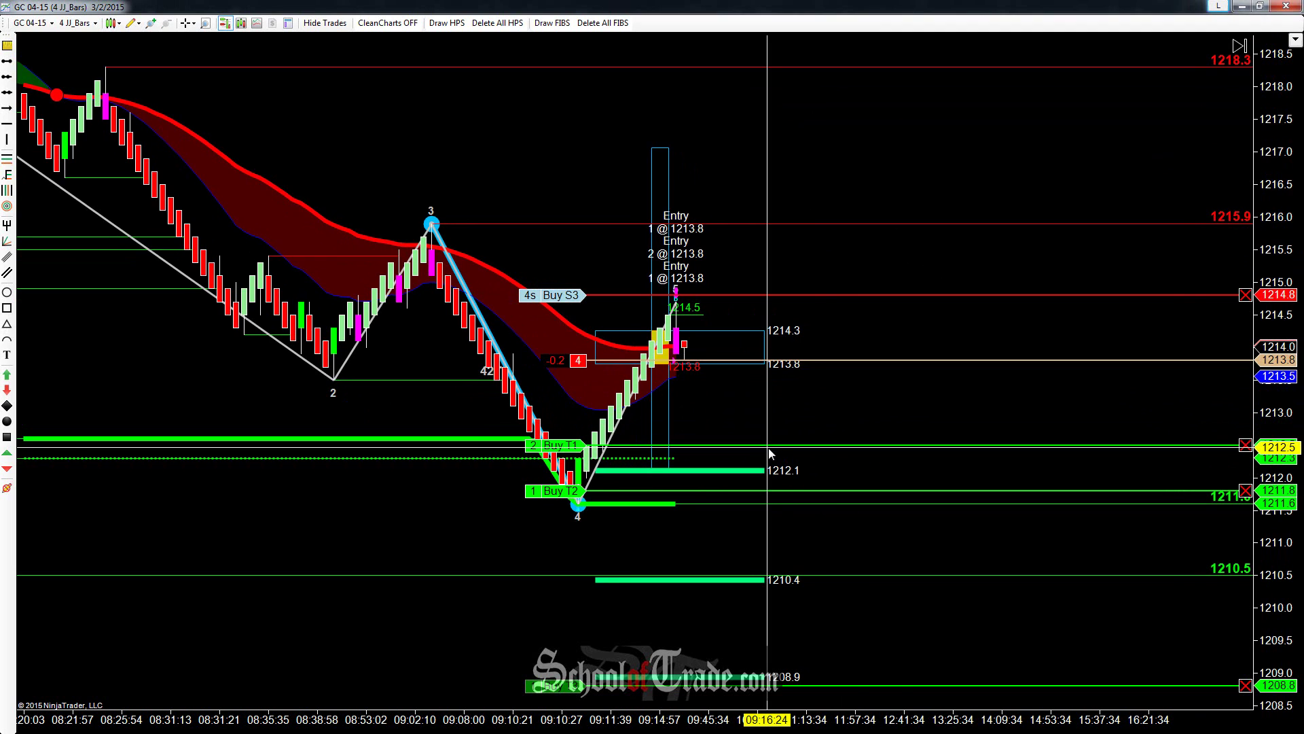
left_click(770, 490)
left_click_drag(793, 587, 800, 577)
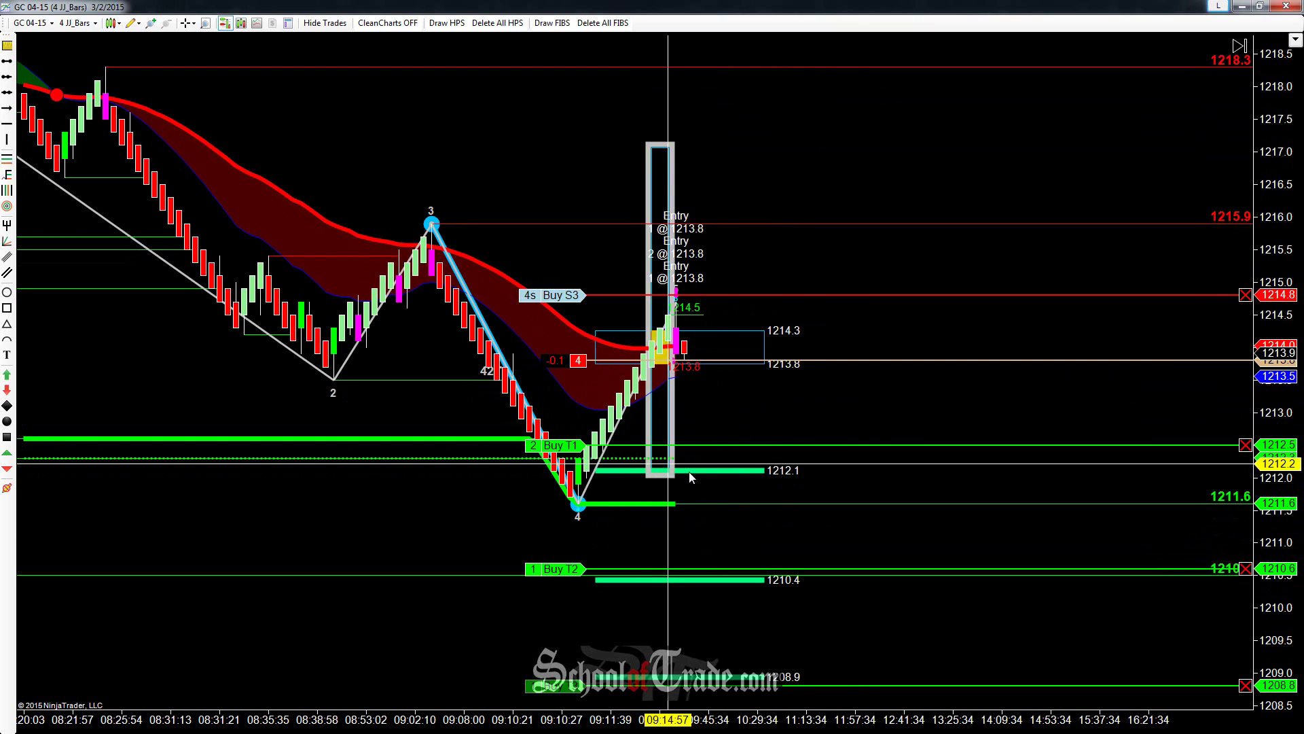
left_click(722, 451)
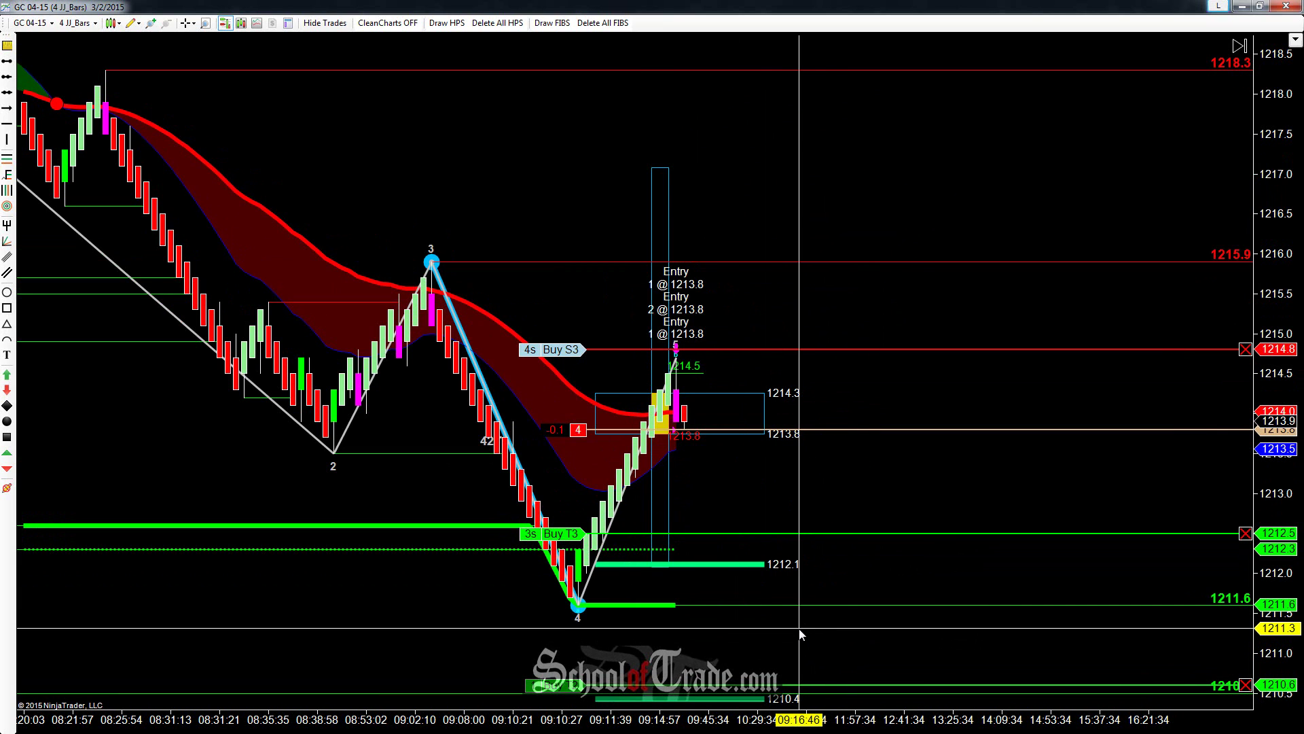
Step: Examine the decline from swing high 4(1) to the current short entry, clearing the traced highs and circling swing high 3
left_click_drag(815, 637, 847, 643)
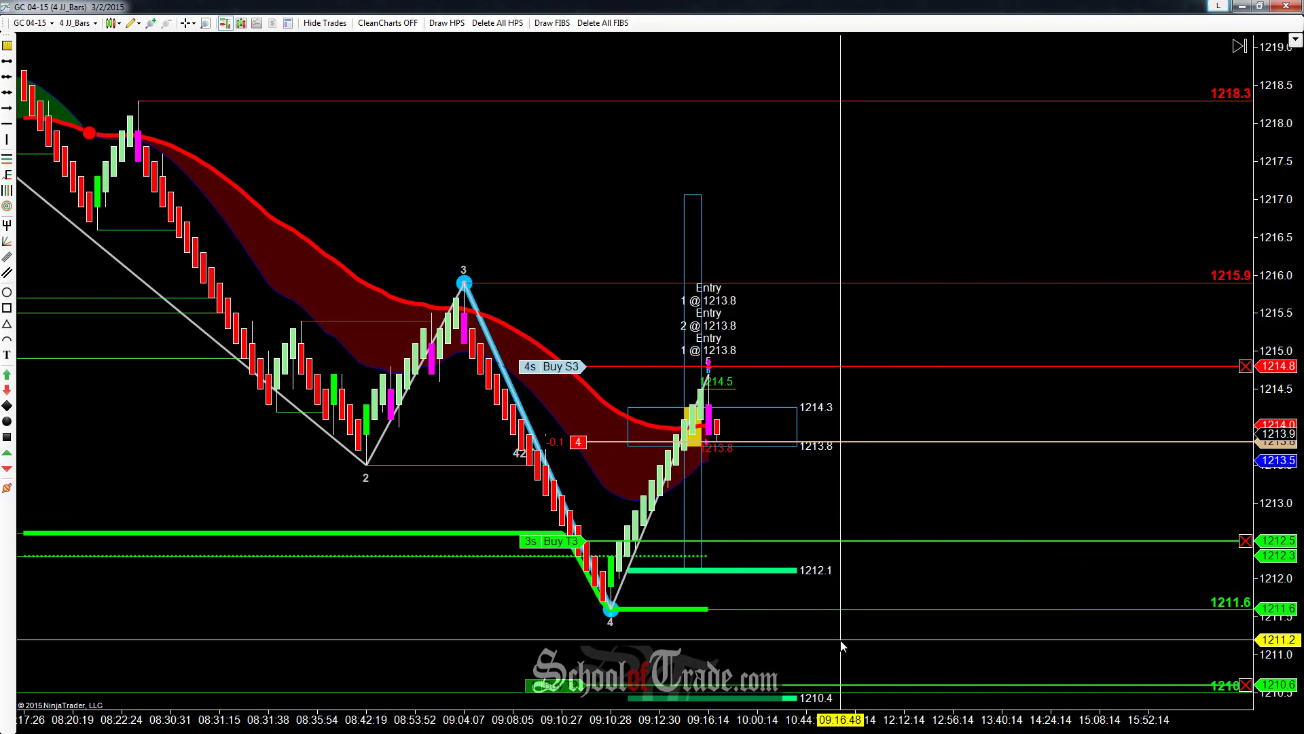
scroll(842, 645, "up", 5)
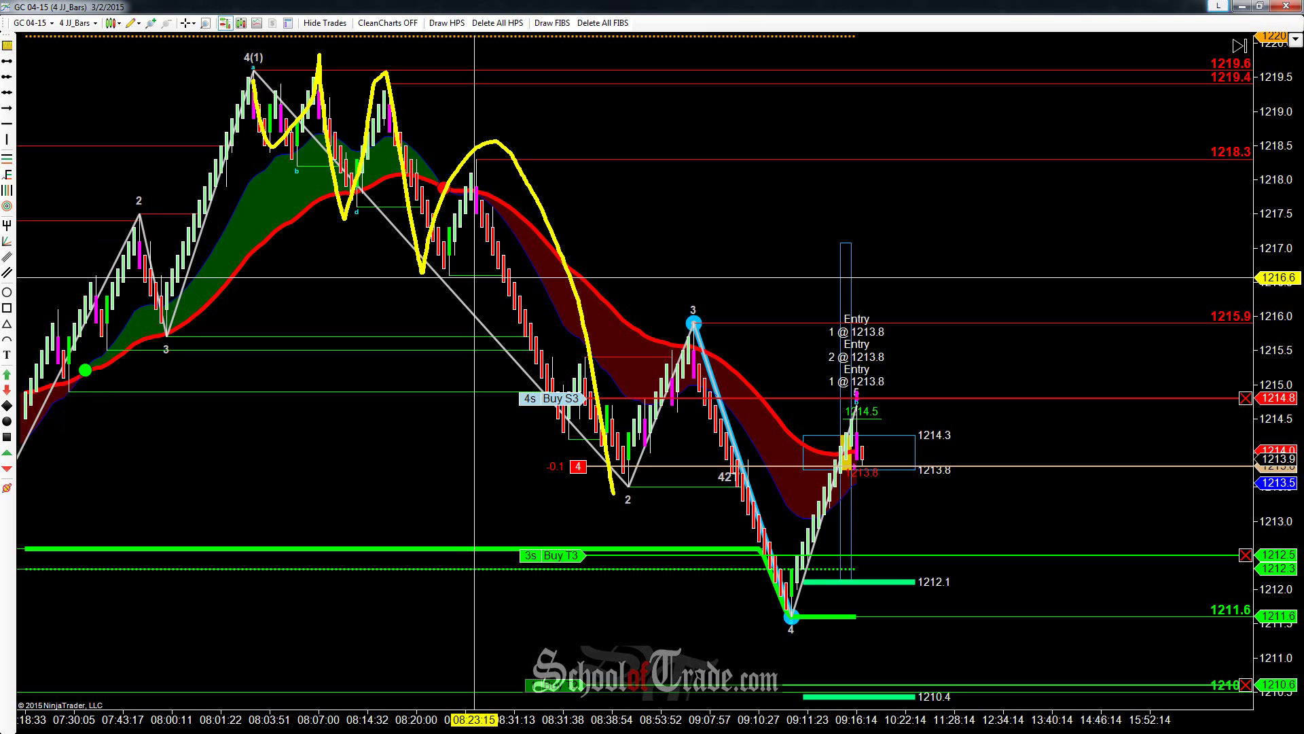
key("e")
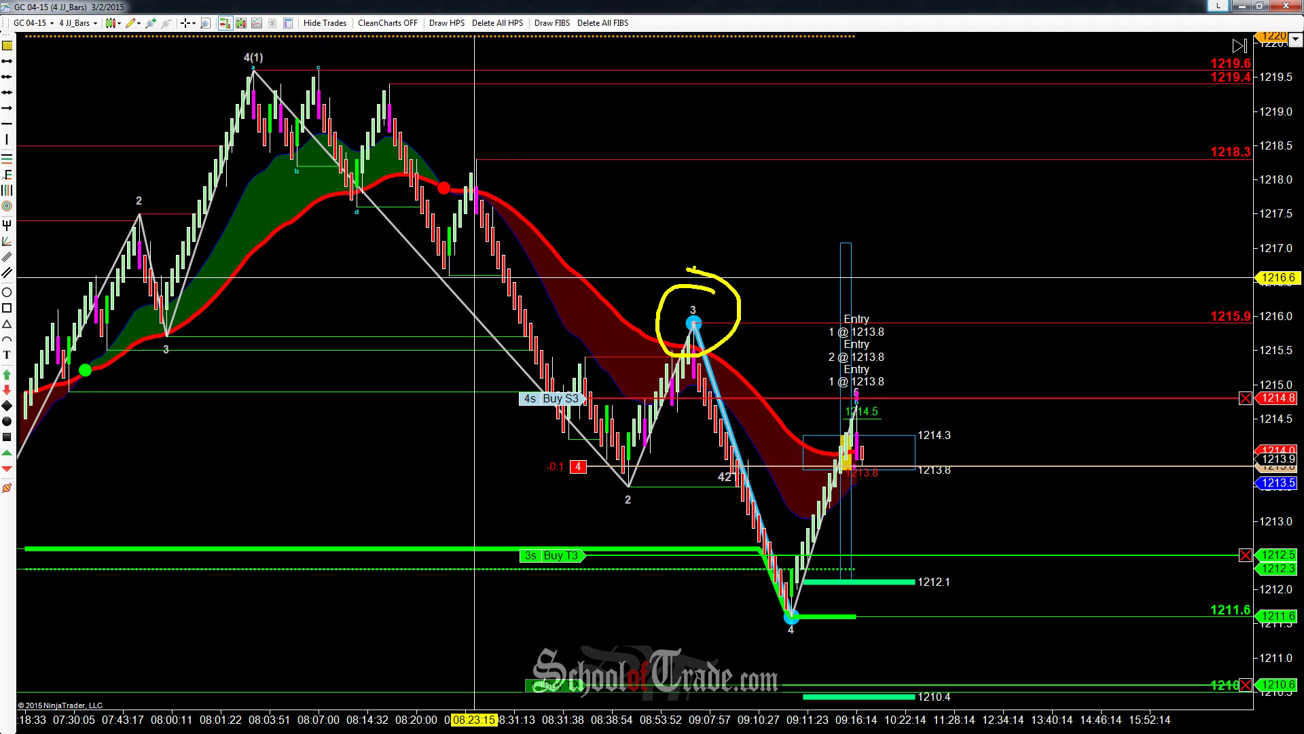
key("Escape")
left_click_drag(714, 204, 682, 216)
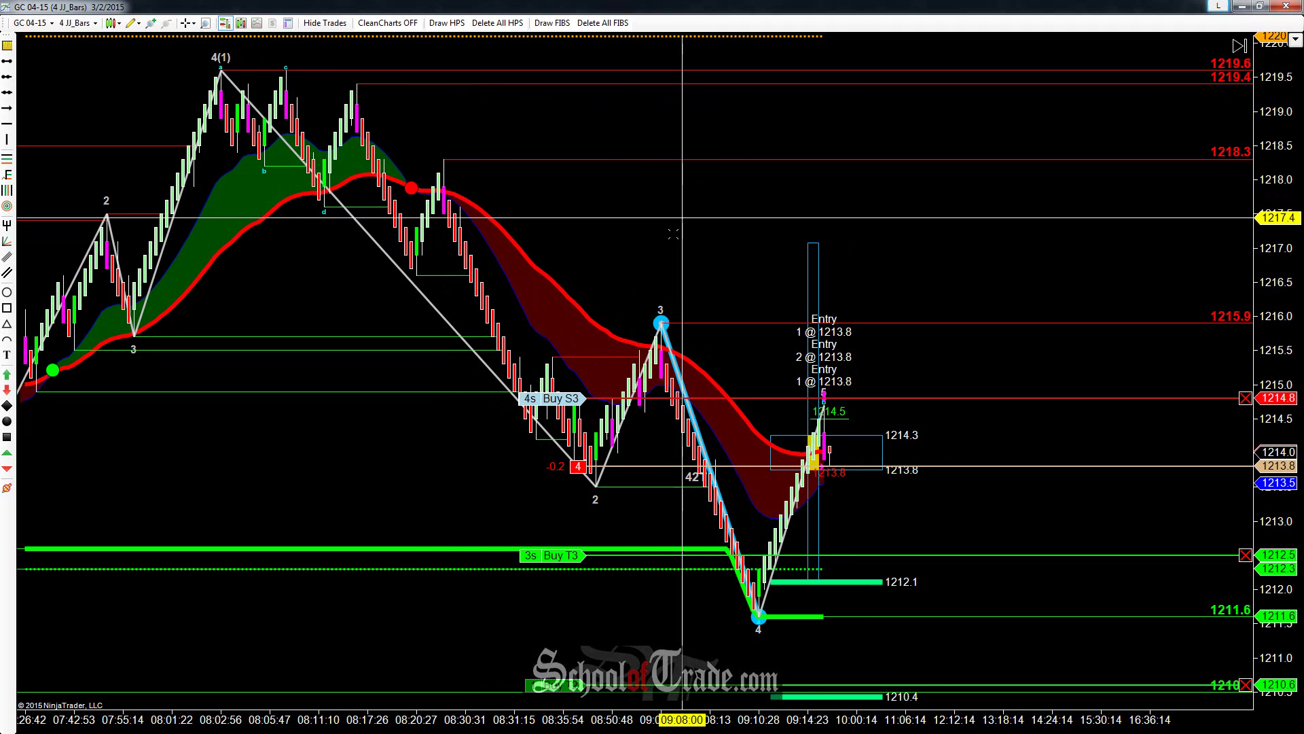
scroll(707, 275, "up", 3)
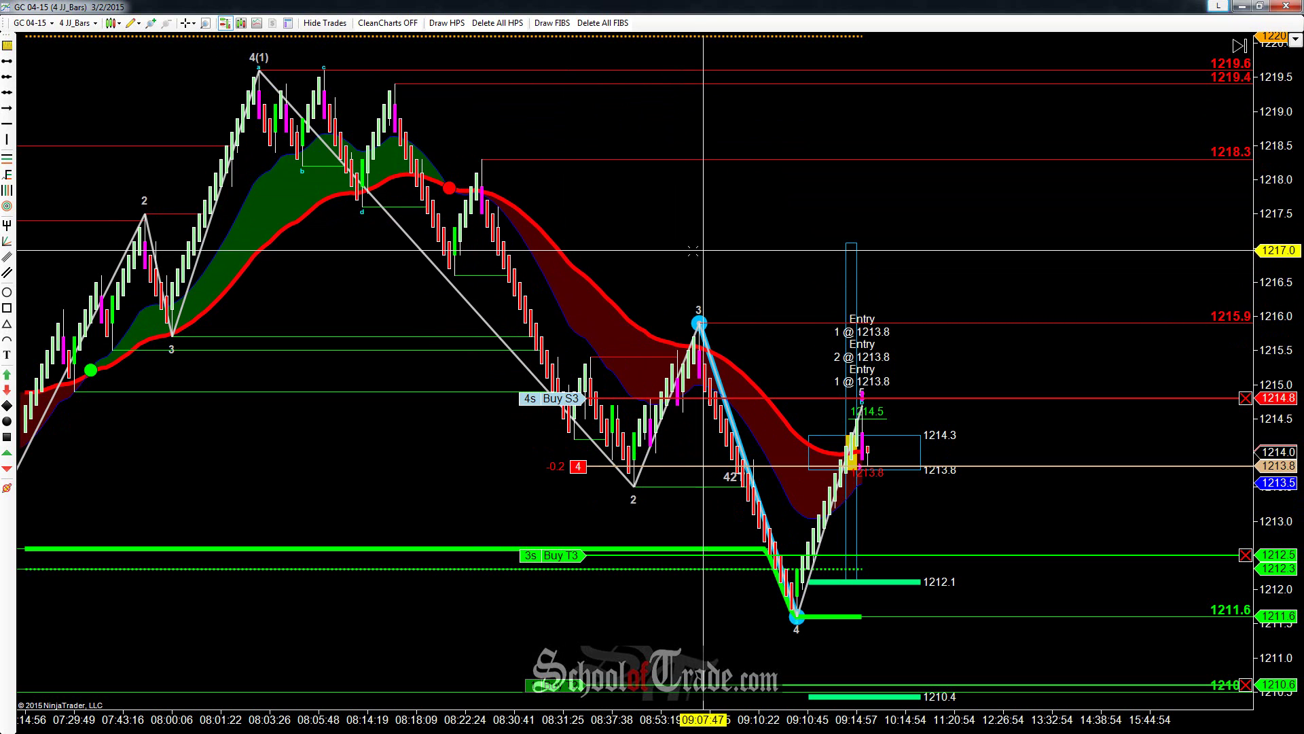
scroll(693, 251, "down", 5)
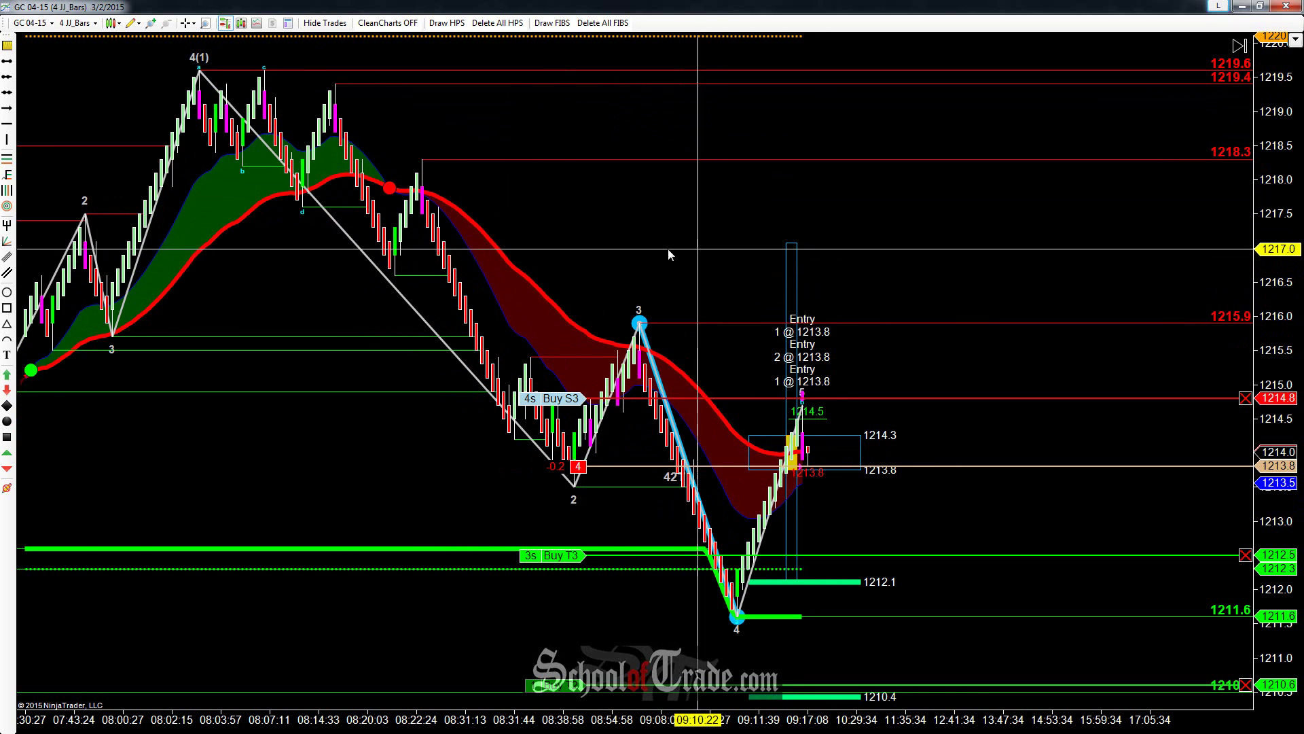
scroll(669, 255, "down", 4)
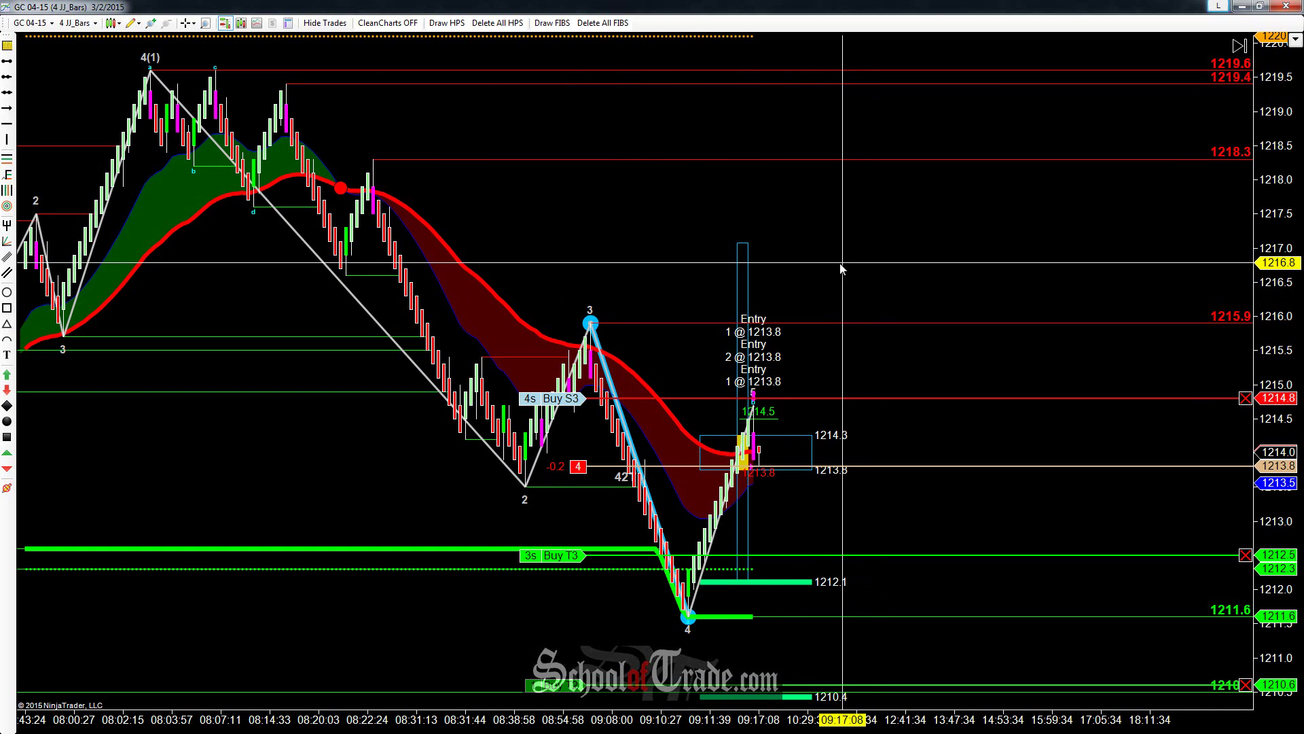
scroll(841, 262, "down", 1)
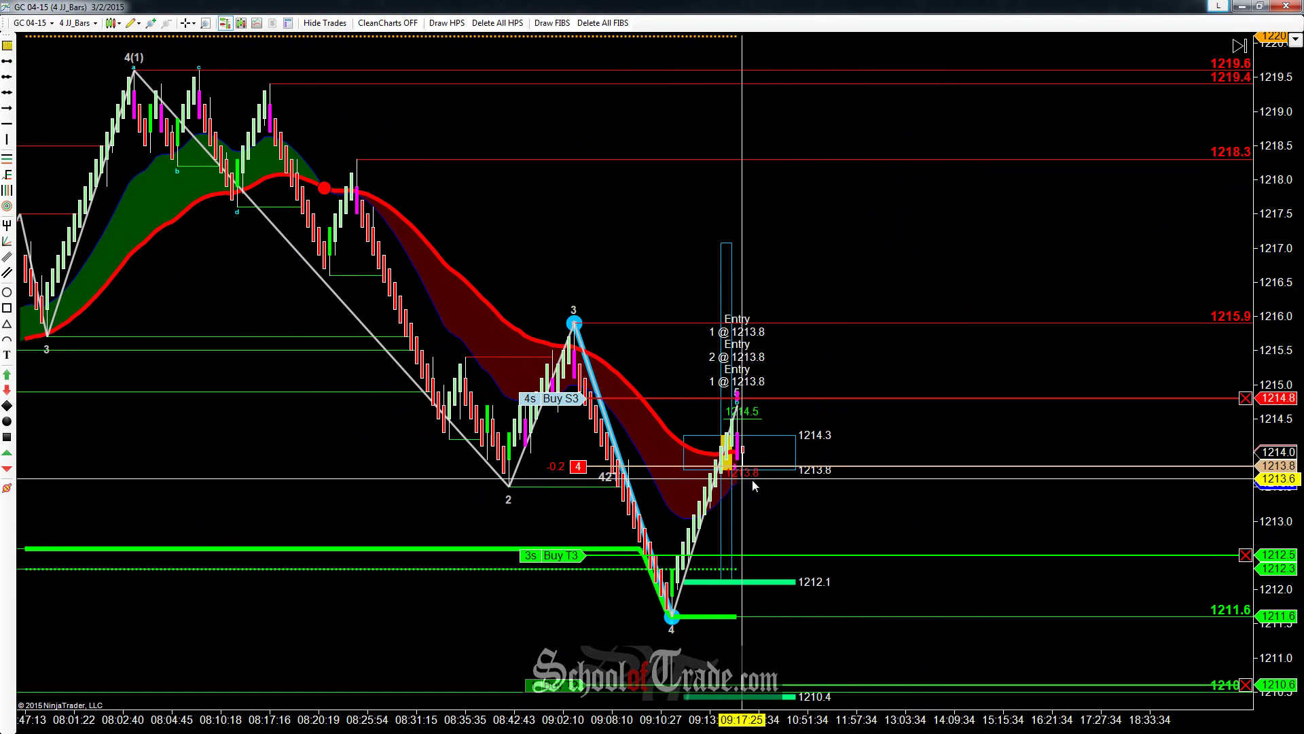
Step: Measure with the ruler from the 1213.8 entry line down to the 1212.5 target, placing the read-out beside swing low 4
left_click(742, 466)
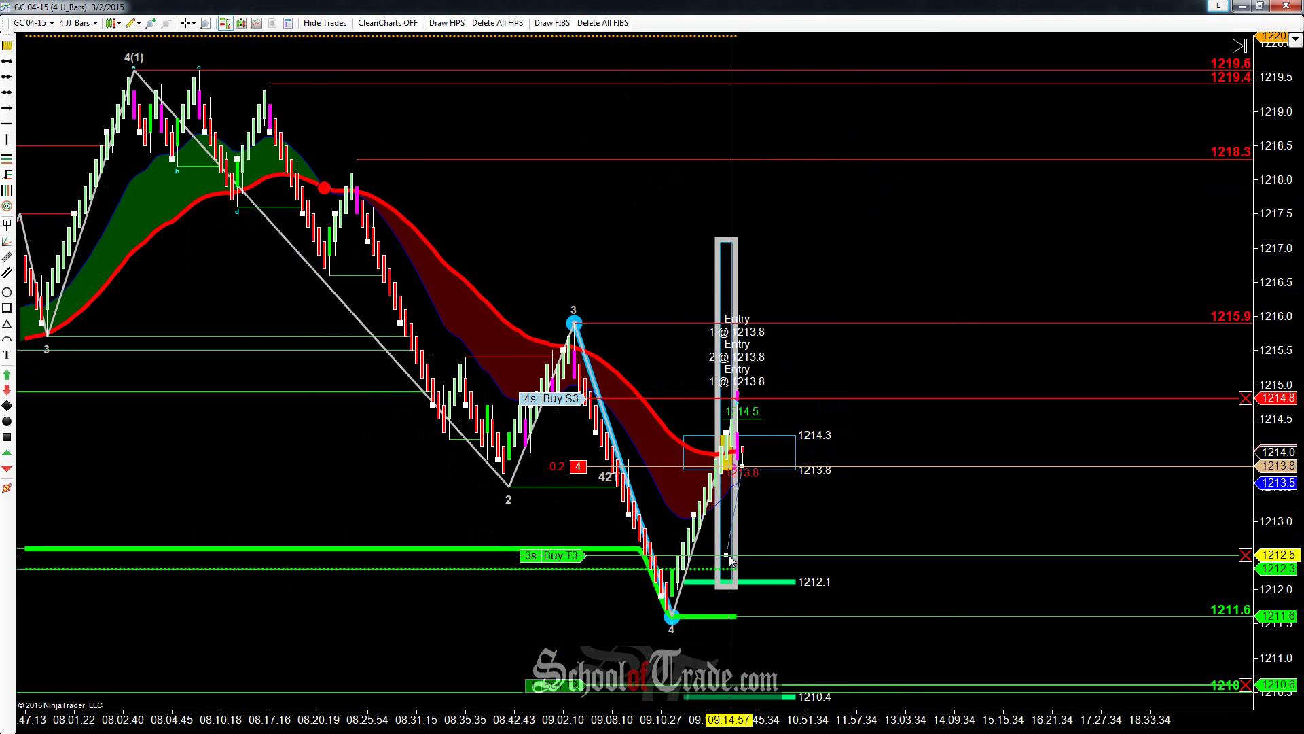
left_click(584, 642)
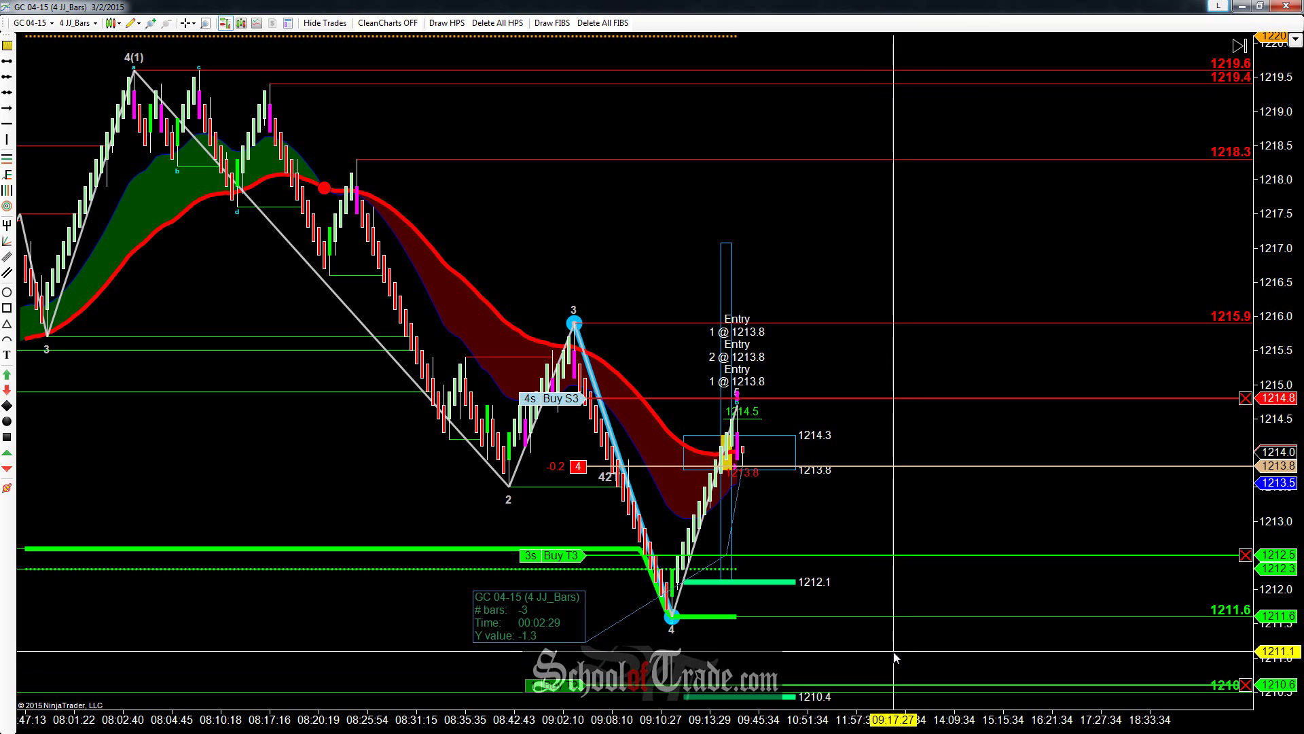
left_click_drag(990, 673, 974, 656)
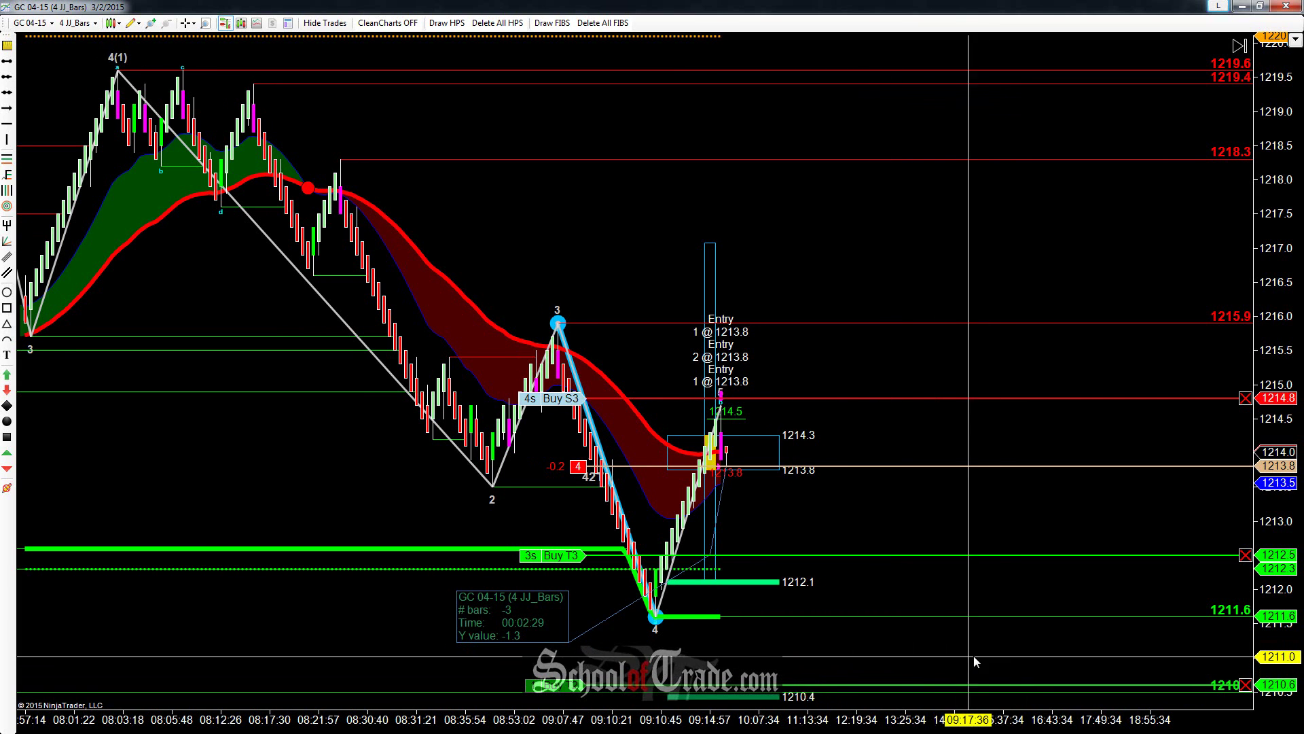
scroll(973, 656, "up", 1)
scroll(873, 531, "up", 1)
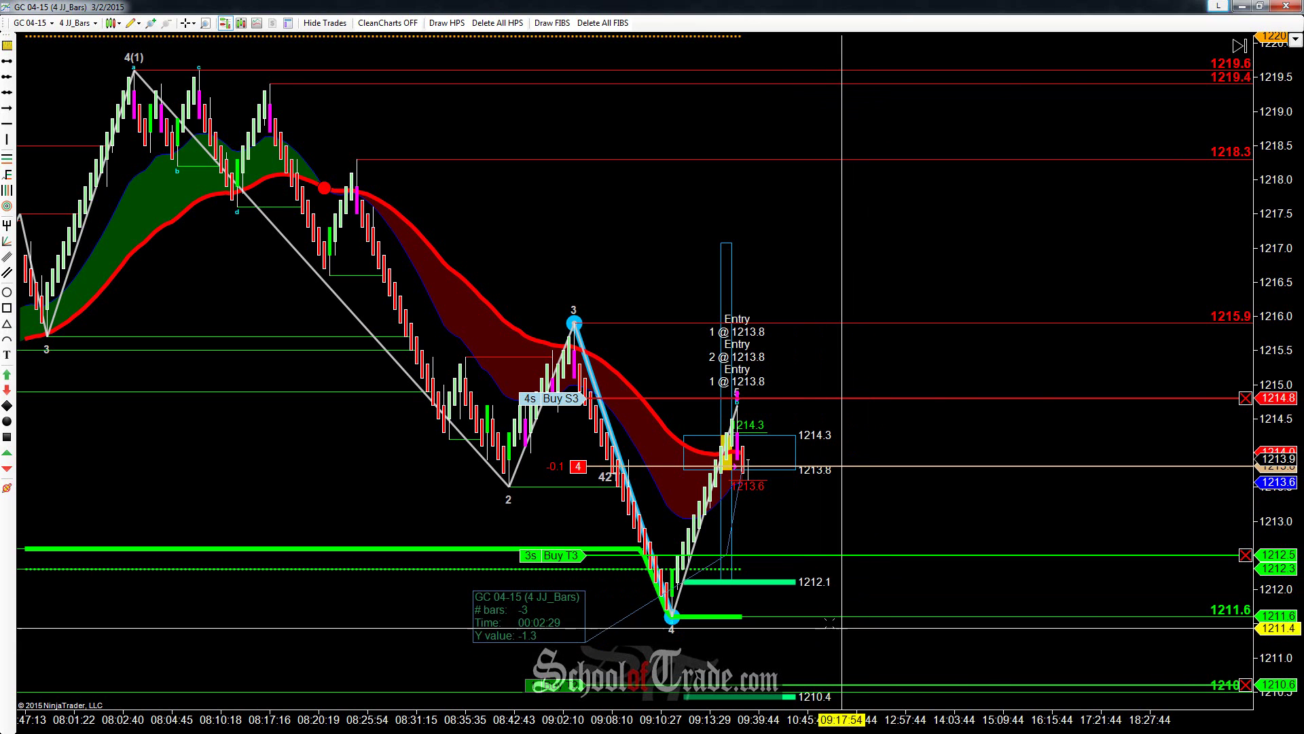
Step: Measure with the ruler from the 1213.8 entry line down to the T2 target at 1210.6, placing the read-out beside the first one
scroll(867, 661, "up", 1)
middle_click(753, 466)
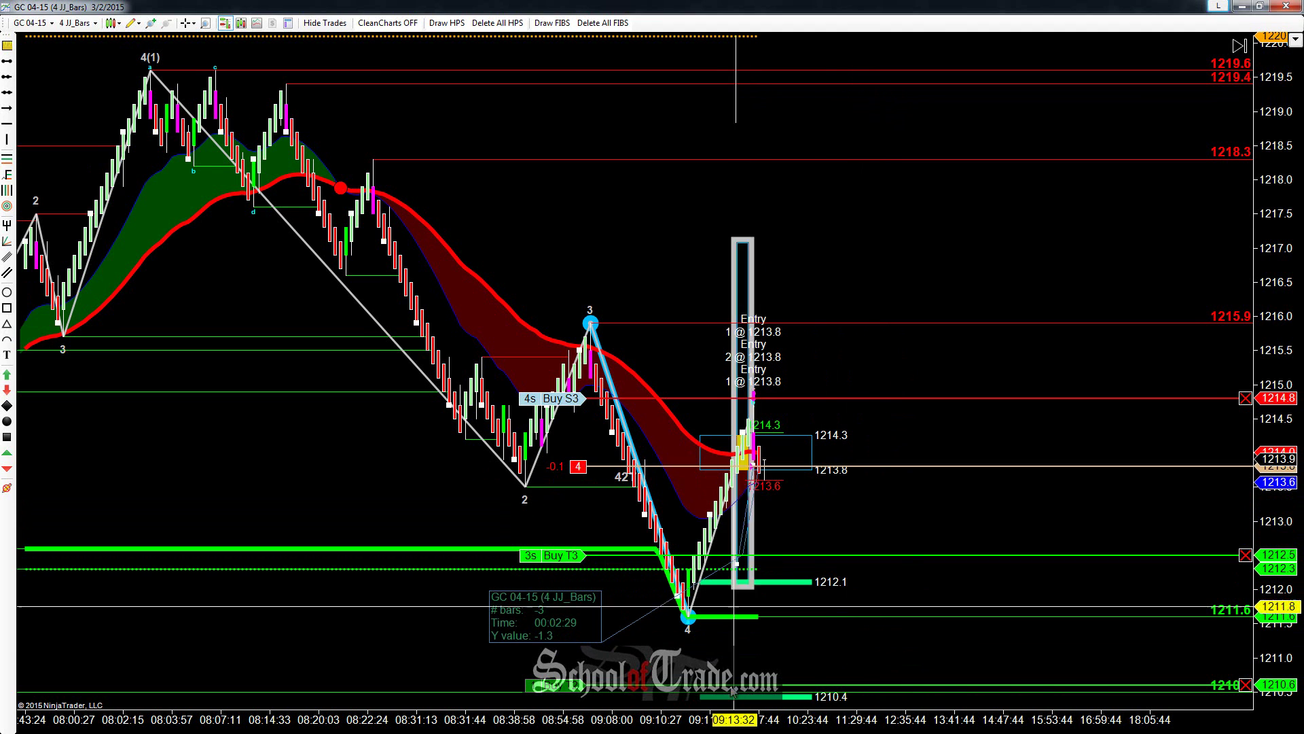
left_click(743, 684)
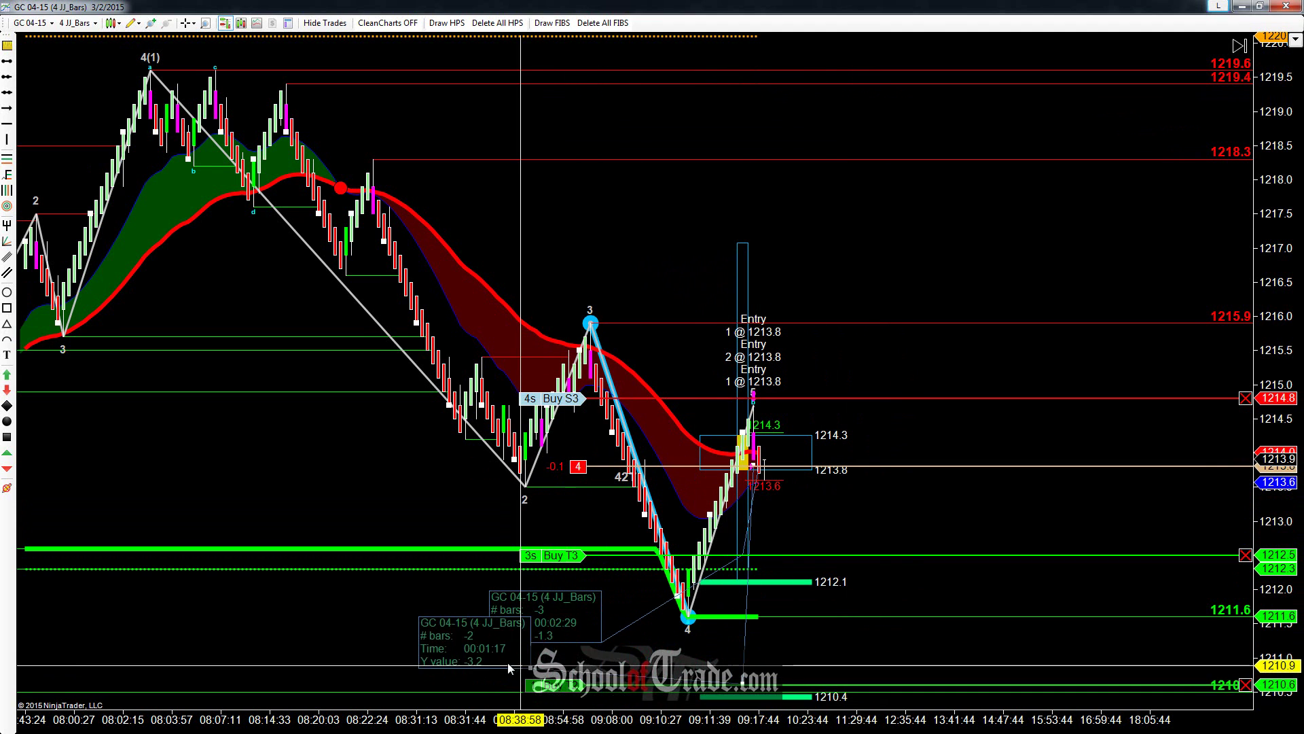
left_click(482, 642)
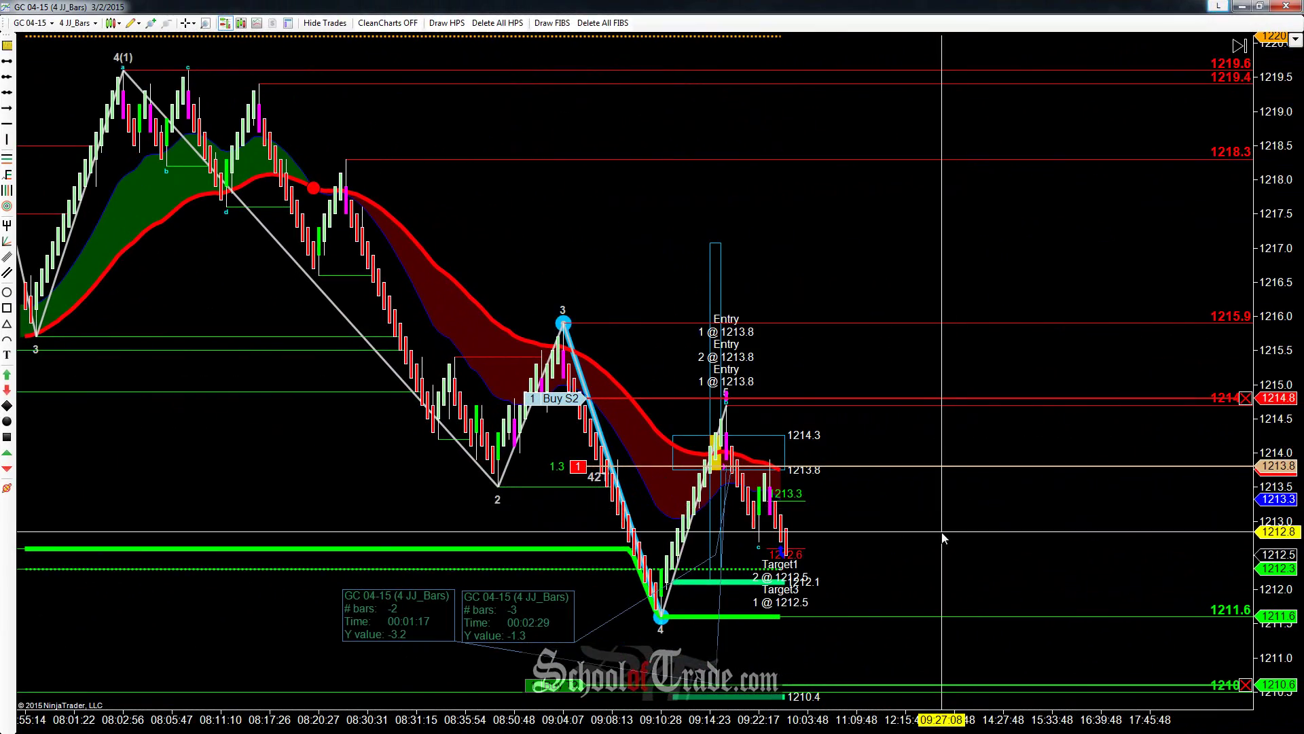
Step: Tighten the remaining contract's S2 stop order to 1213.7, just below the entry price
left_click_drag(942, 533, 904, 541)
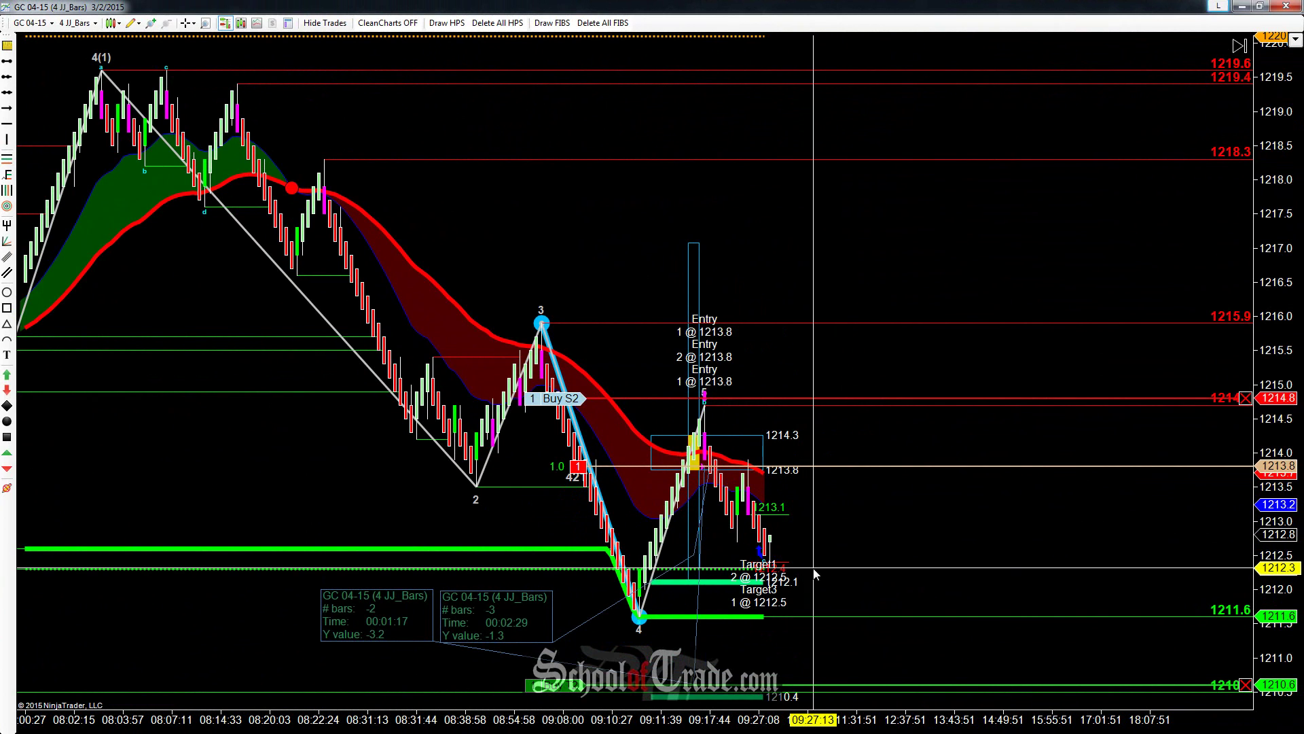
left_click(765, 398)
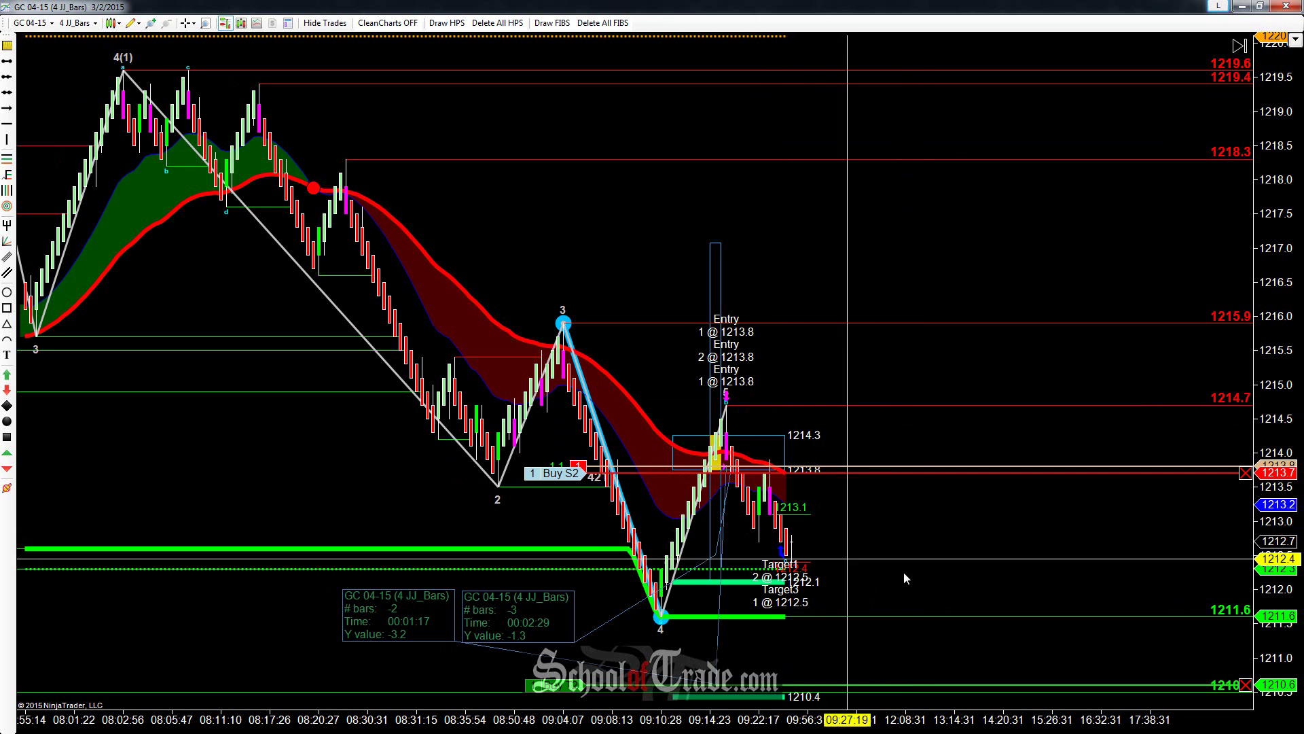
scroll(890, 574, "up", 2)
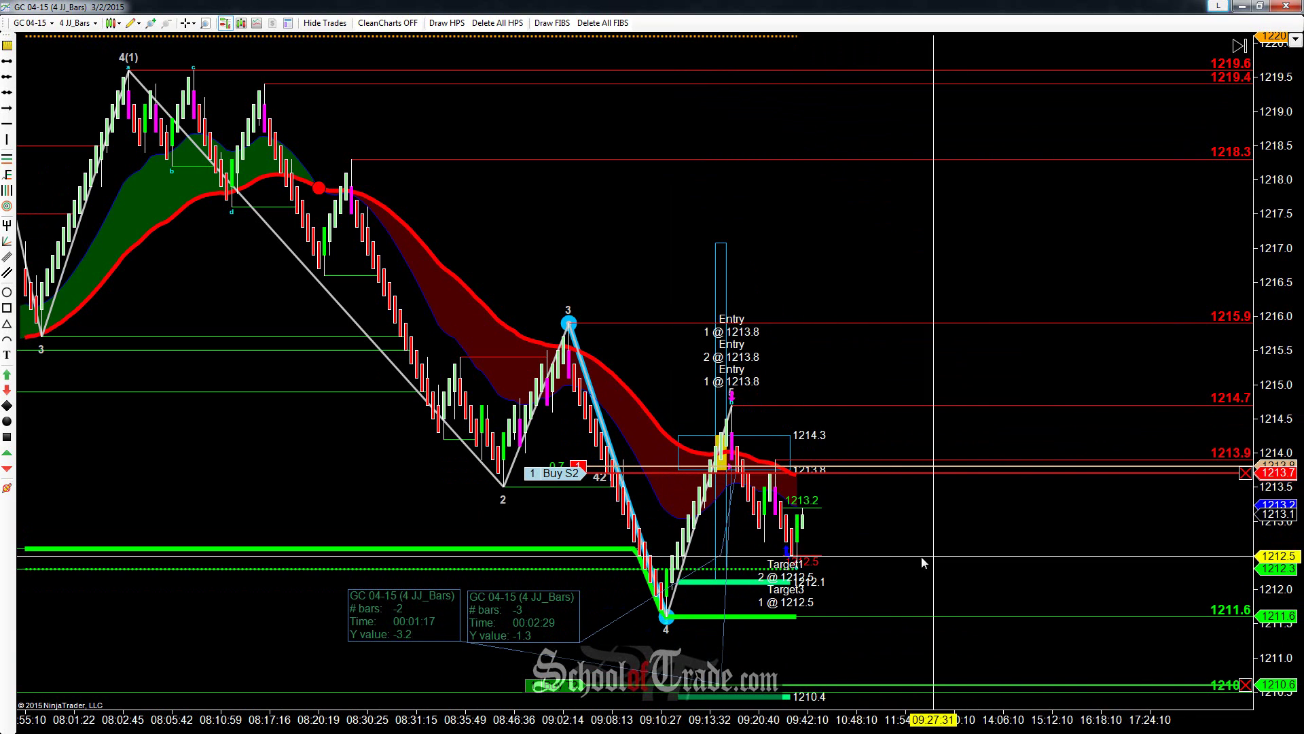
Step: Look back through the session's earlier price swings, then return to the latest bars around the open trade
left_click_drag(932, 562, 905, 562)
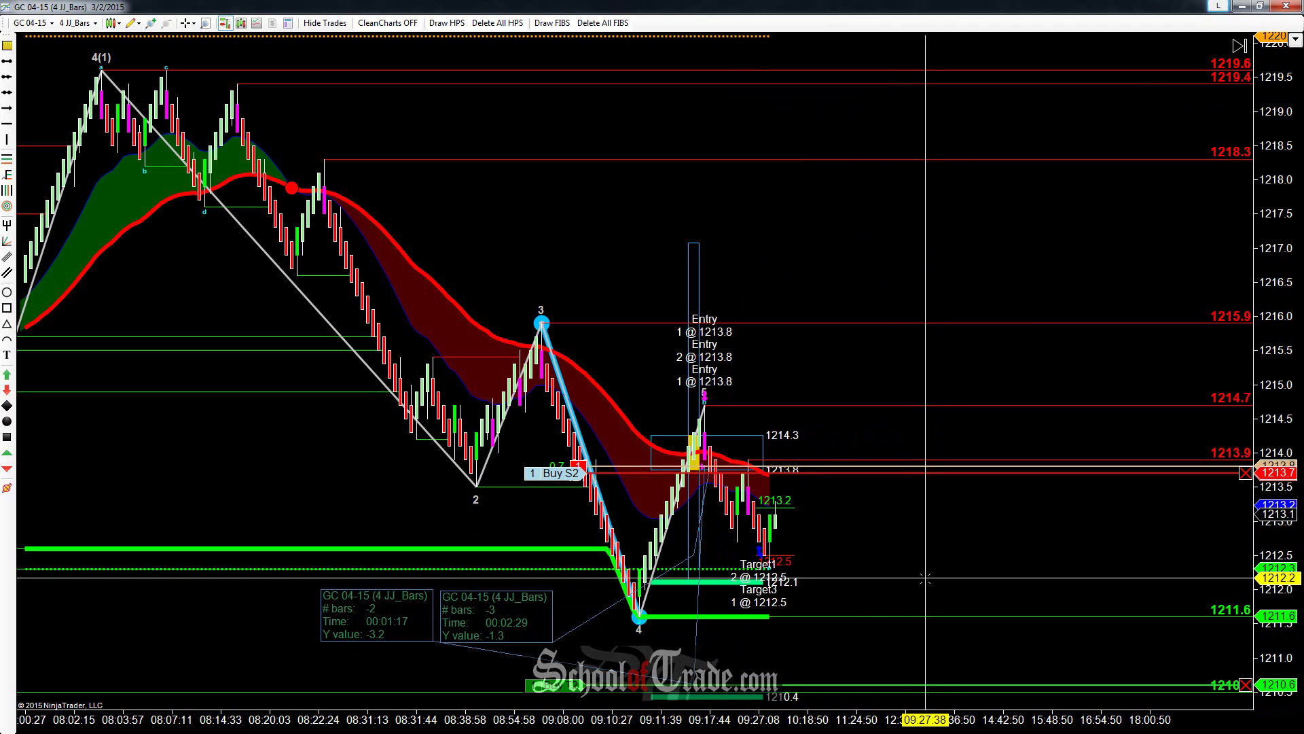
left_click_drag(929, 578, 923, 578)
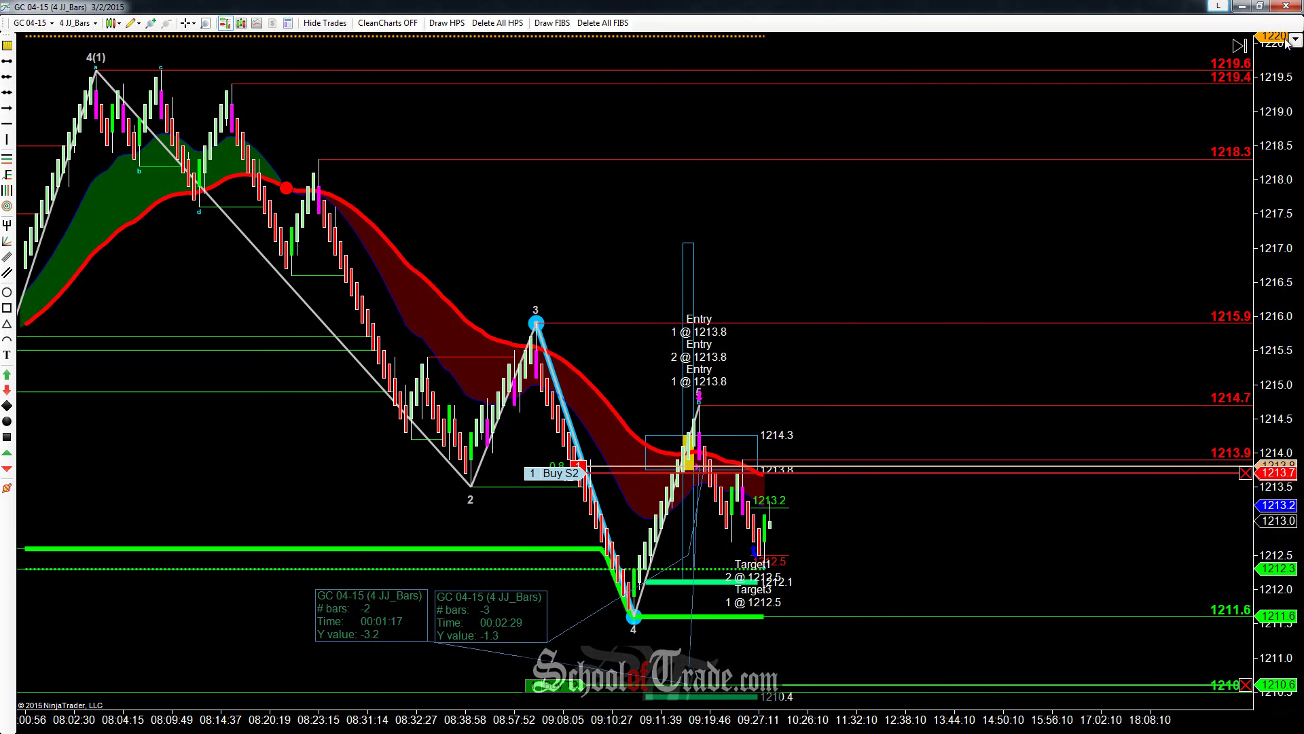
left_click_drag(181, 500, 1050, 455)
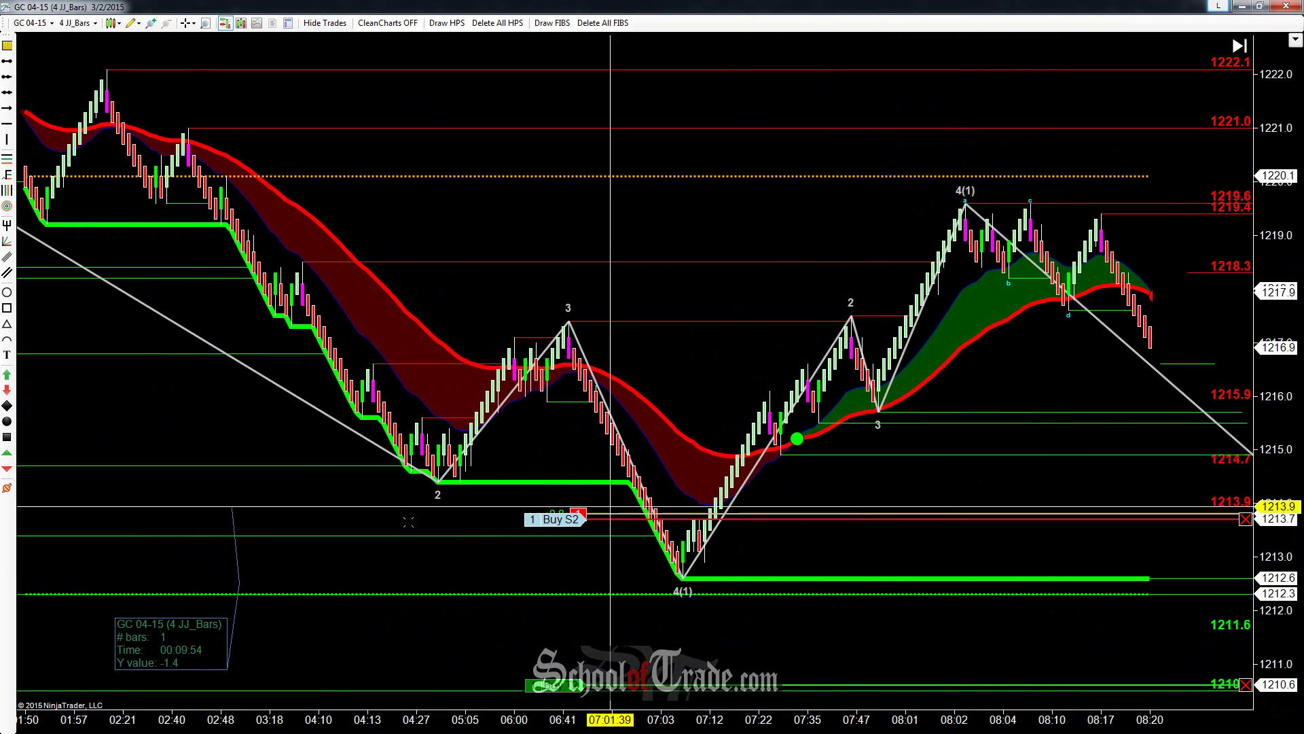
scroll(324, 413, "up", 10)
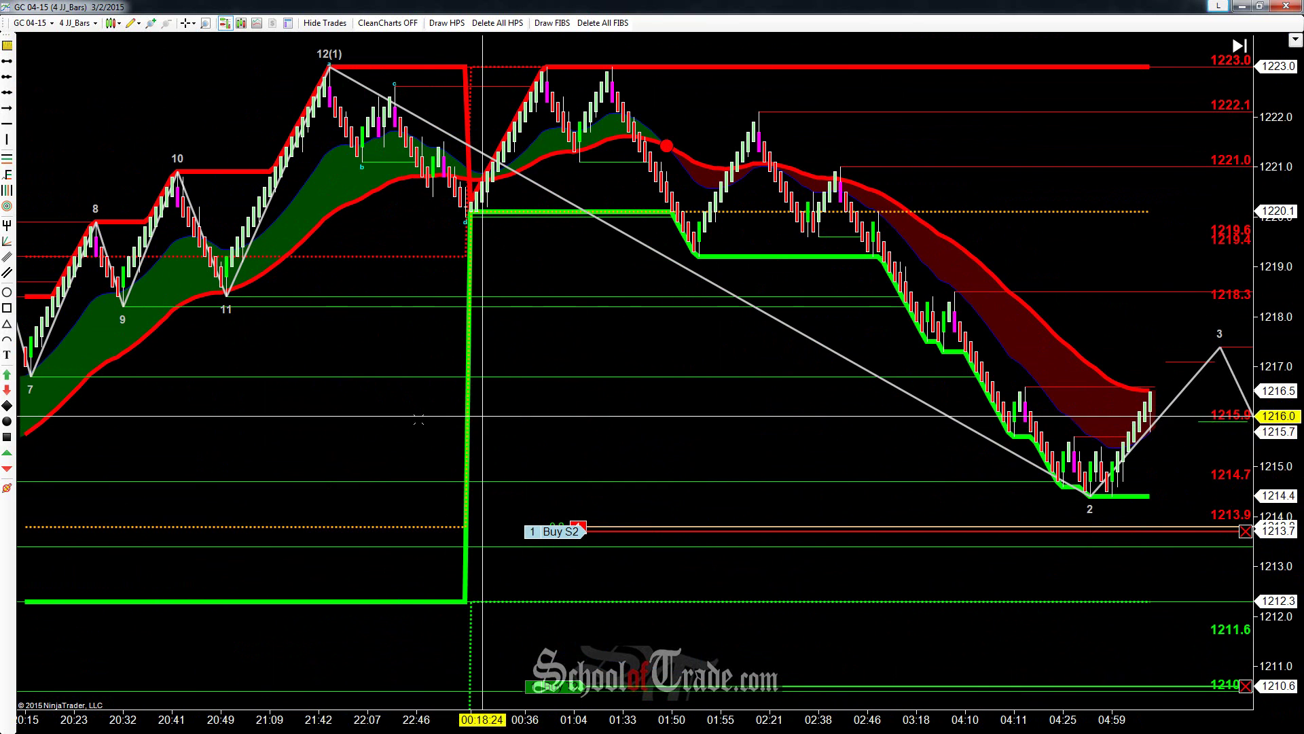
scroll(512, 437, "up", 3)
scroll(667, 336, "down", 5)
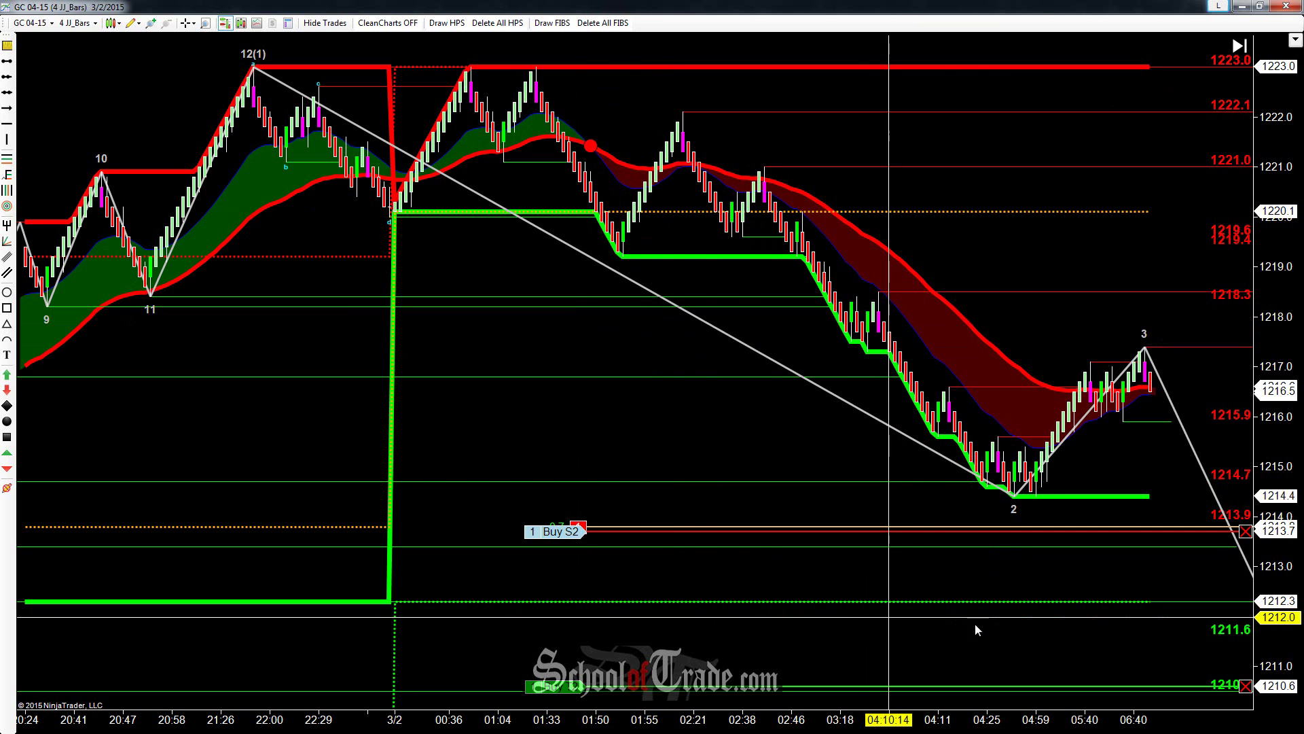
scroll(975, 625, "down", 10)
scroll(1025, 289, "down", 10)
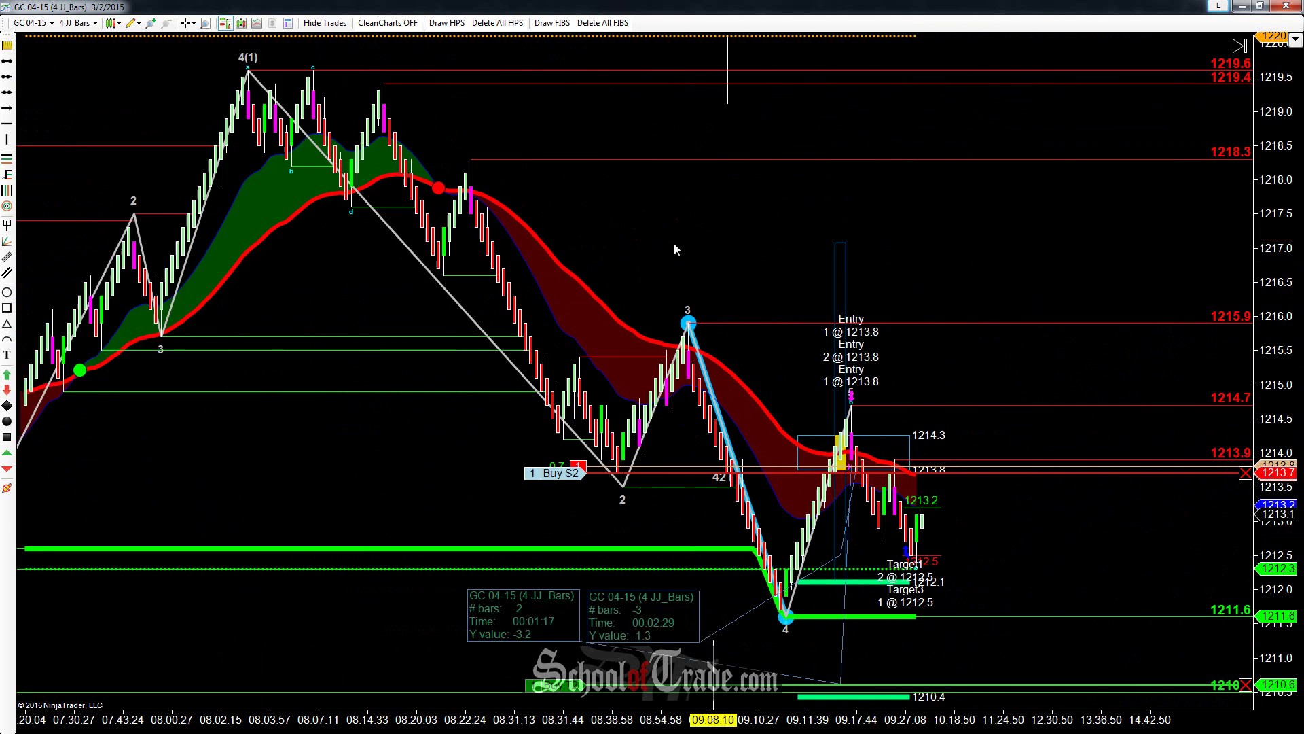
scroll(928, 562, "down", 2)
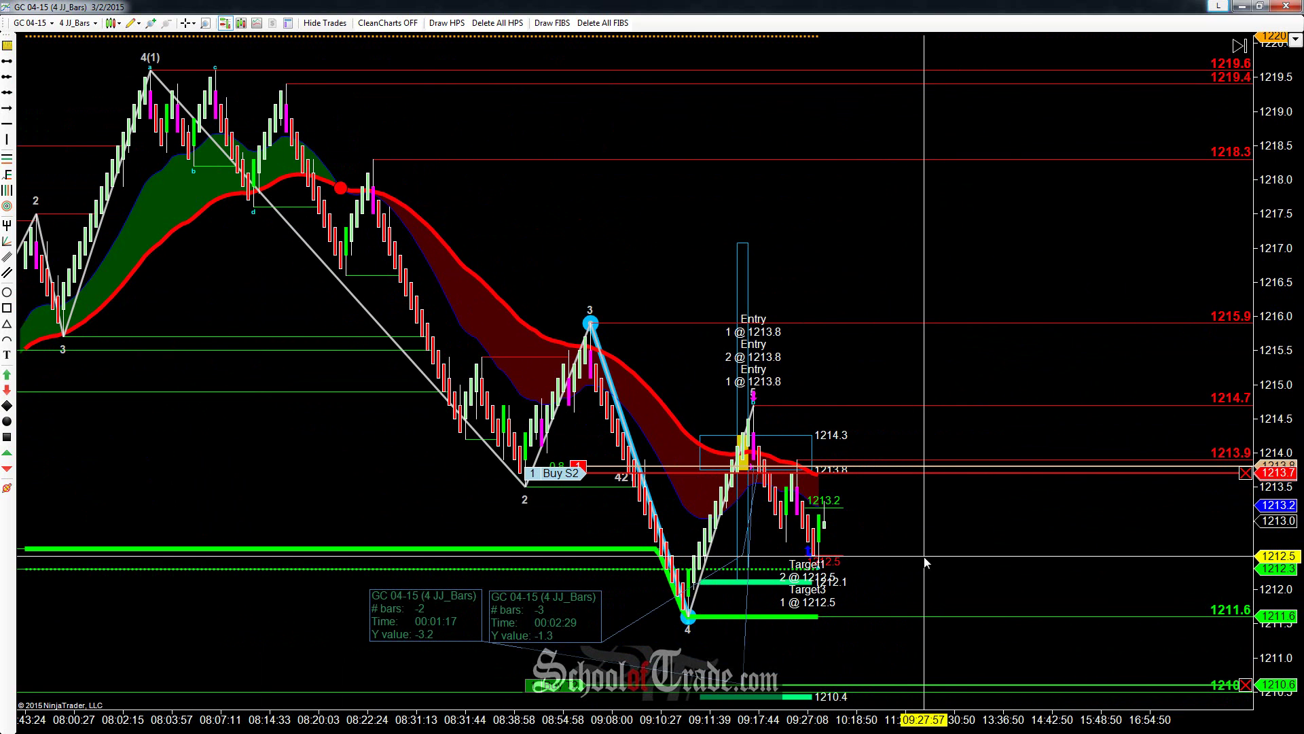
scroll(903, 560, "down", 1)
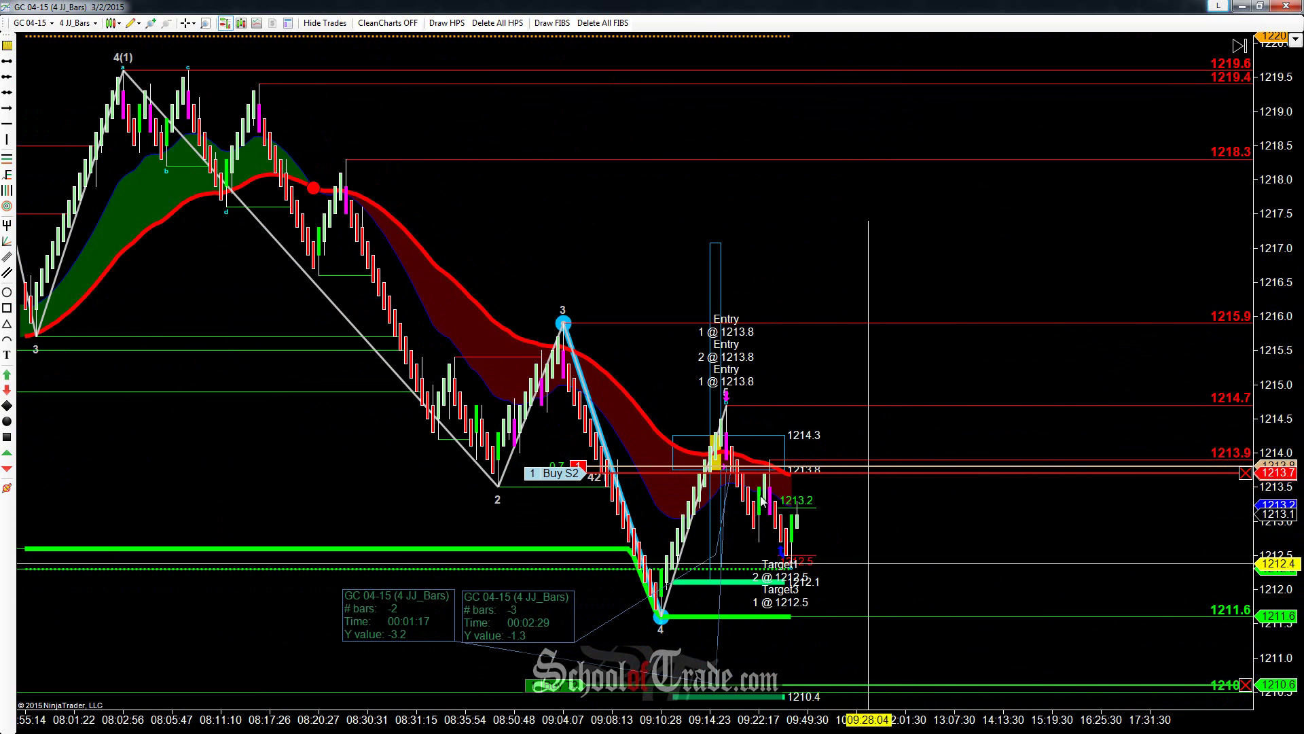
left_click(729, 470)
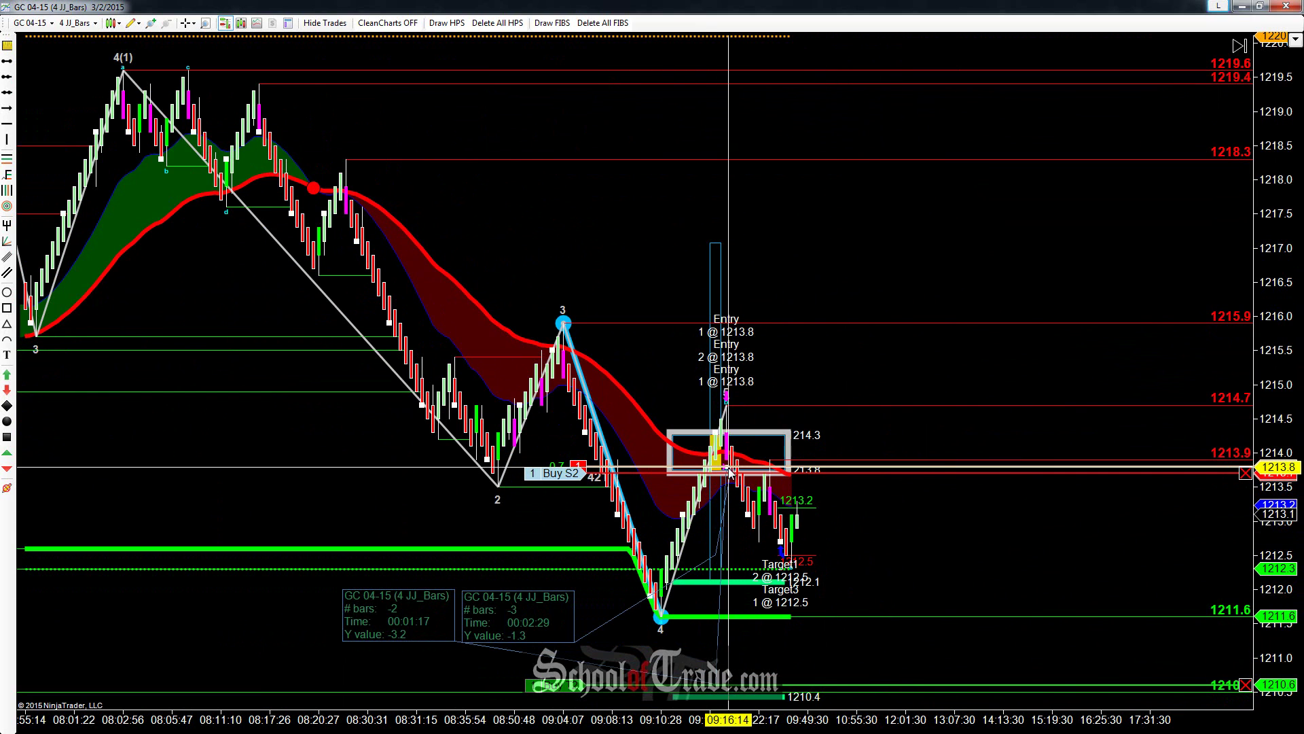
left_click(729, 468)
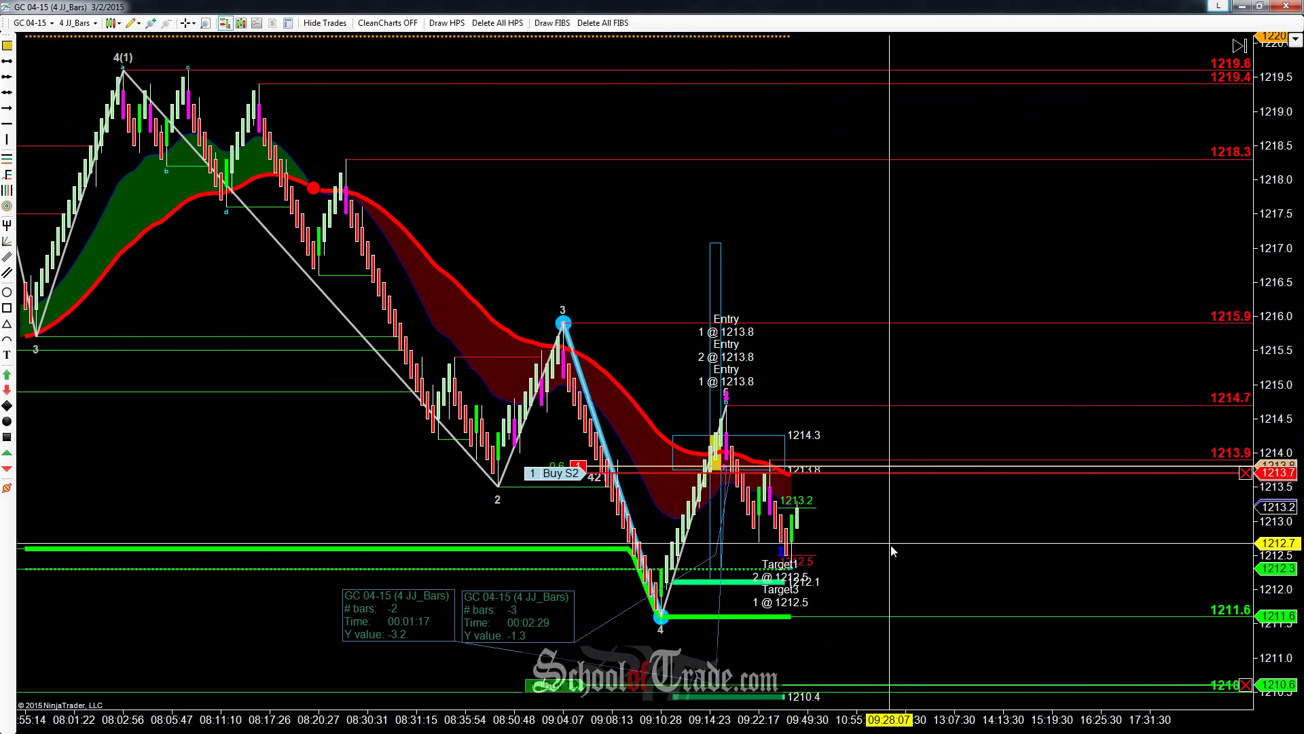
left_click_drag(890, 545, 907, 545)
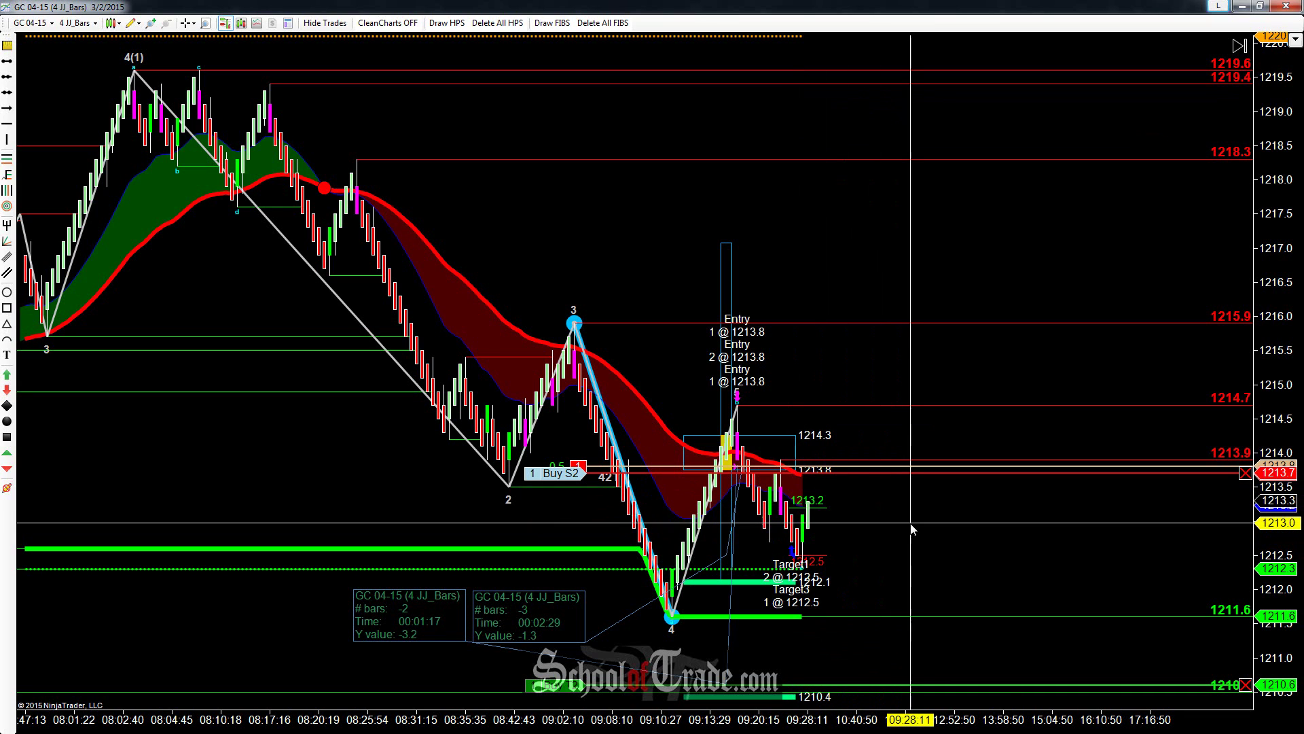
left_click_drag(909, 529, 875, 529)
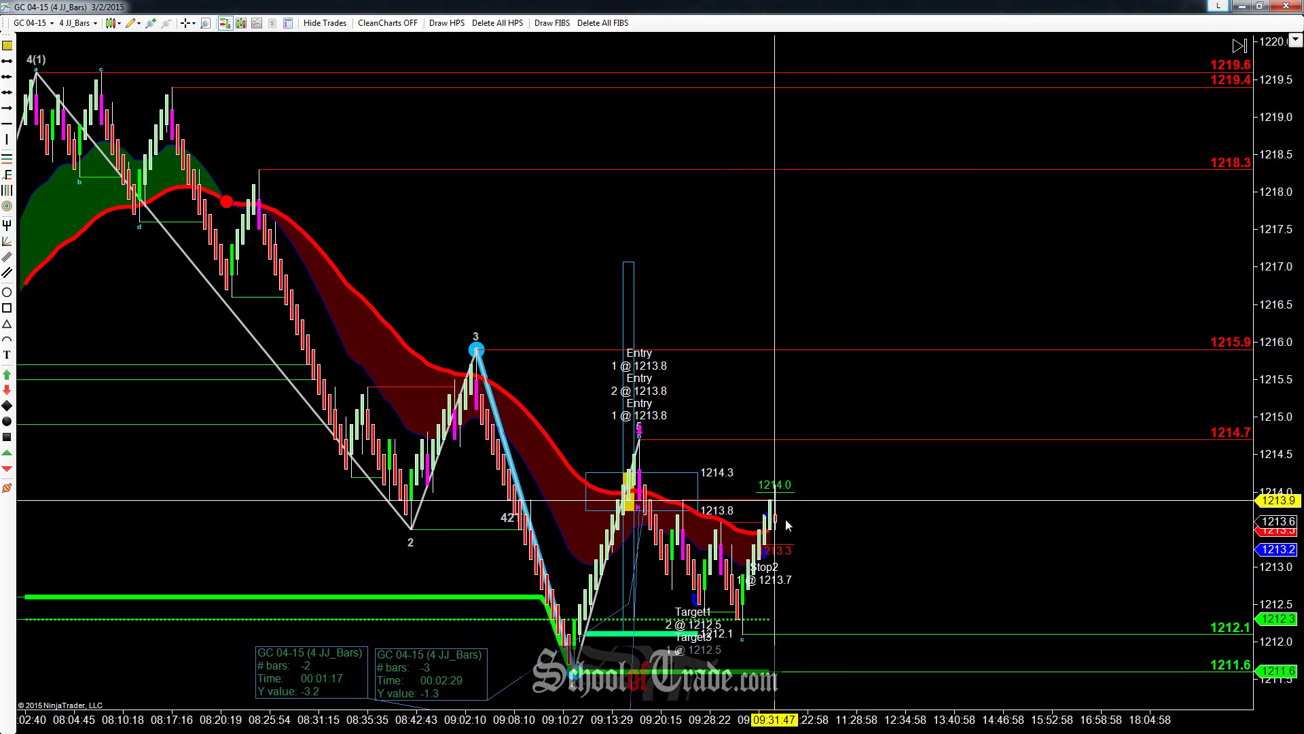
scroll(912, 549, "up", 2)
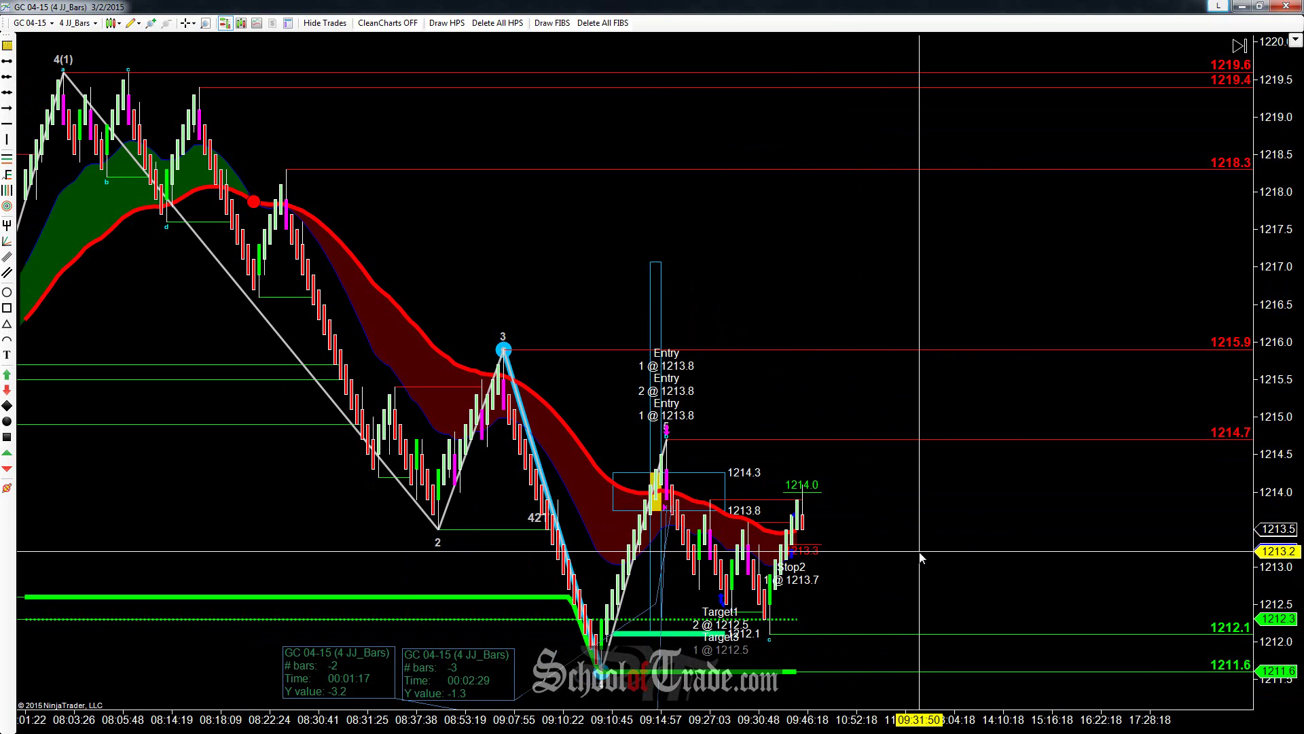